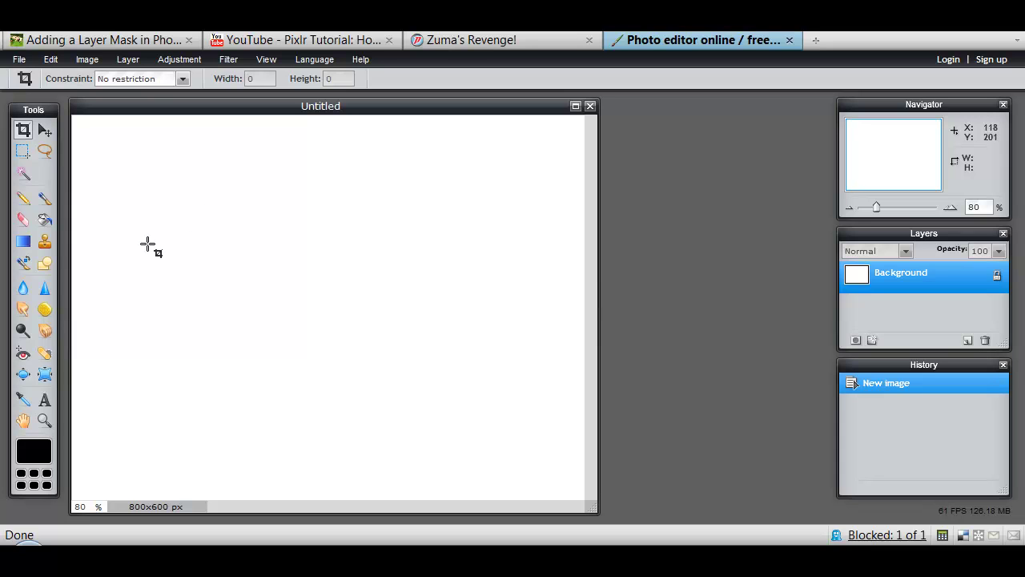
Step: Select the Shape tool from the Tools panel
left_click(44, 266)
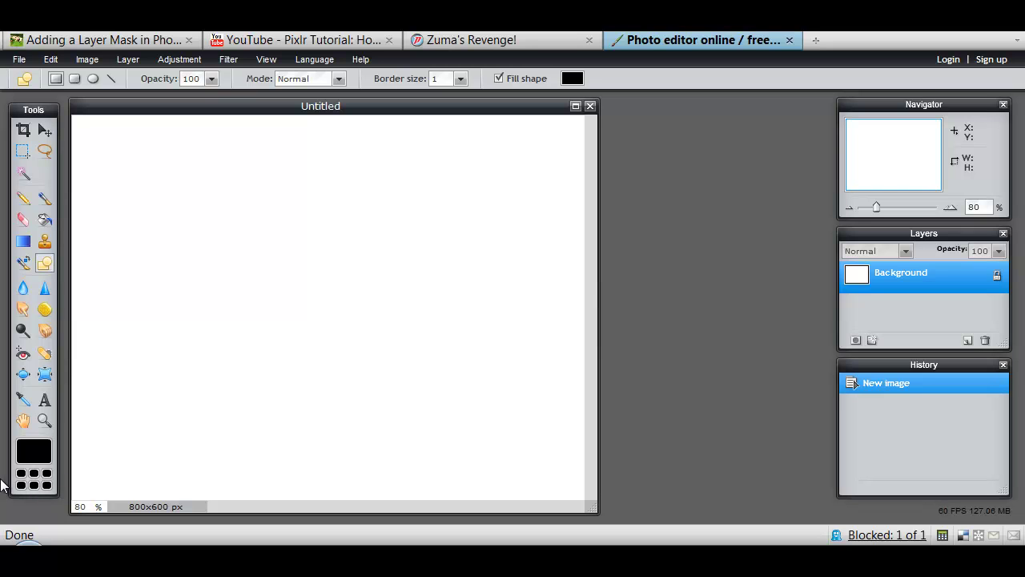
Step: Mix bright green 40f52c in the Color selector and store it in a preset swatch
left_click(31, 447)
left_click(489, 259)
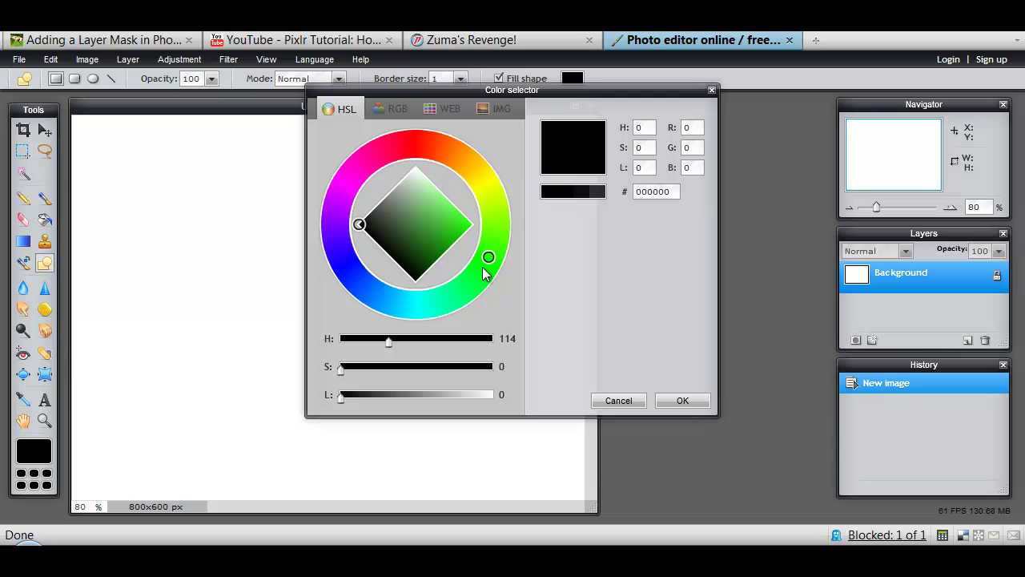
left_click(460, 223)
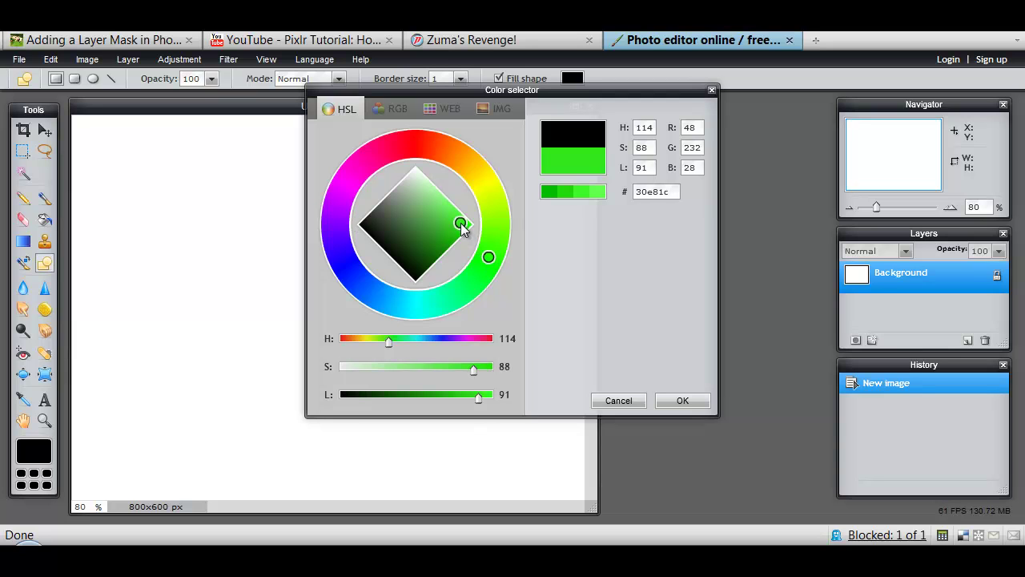
left_click(581, 189)
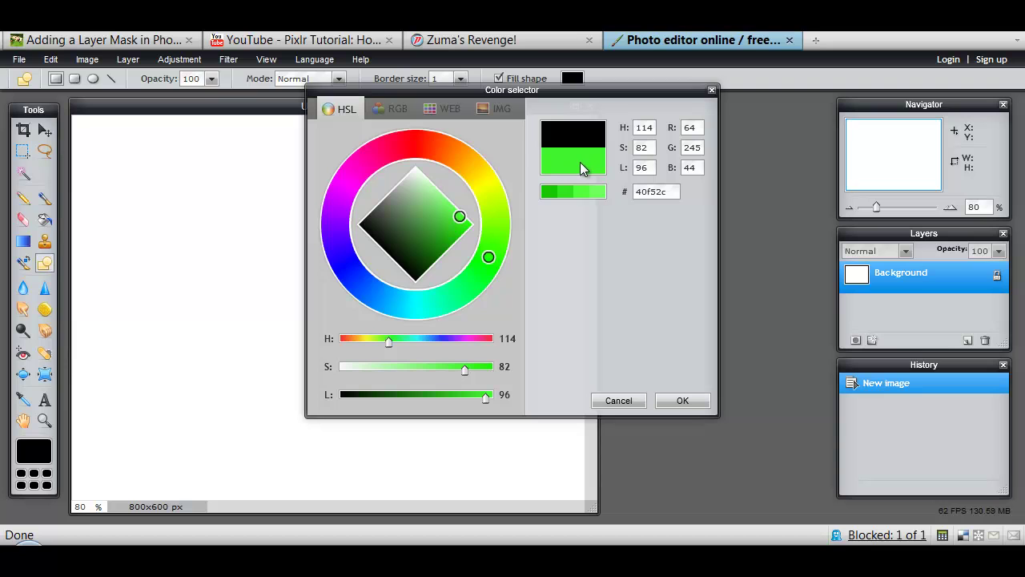
left_click(685, 402)
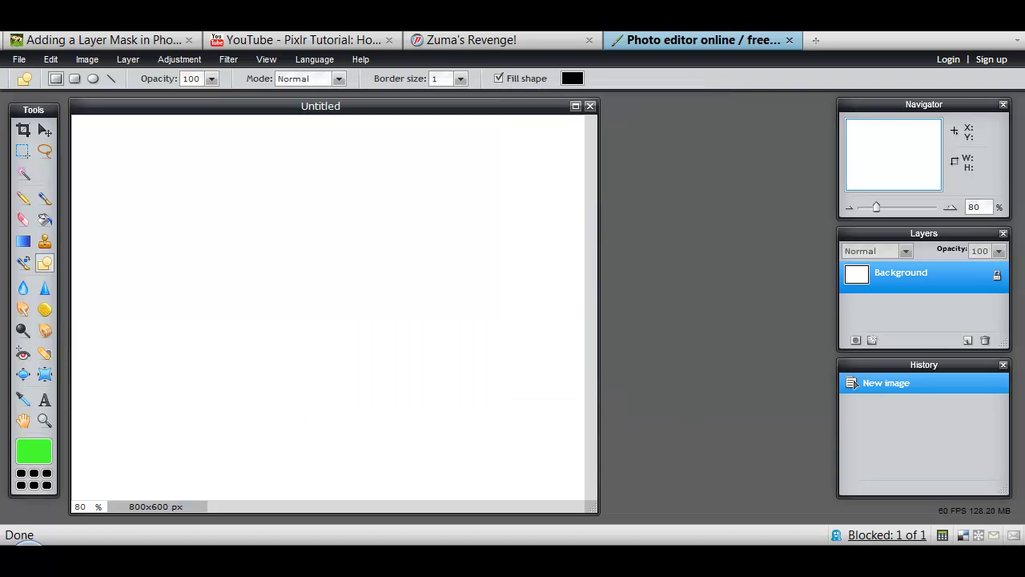
left_click(21, 475)
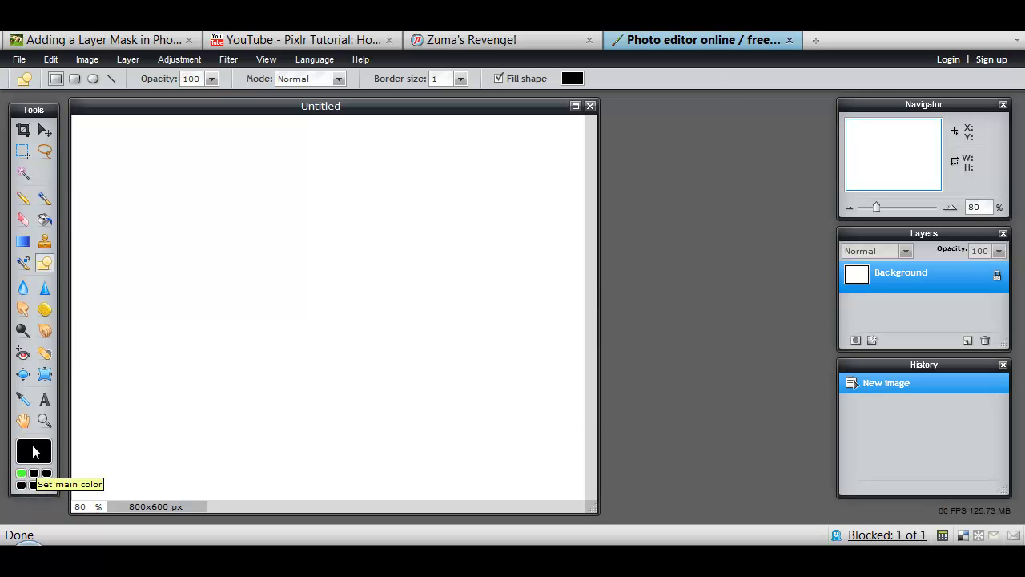
Step: Mix light red ff4d4d in the Color selector and store it in a preset swatch
left_click(34, 453)
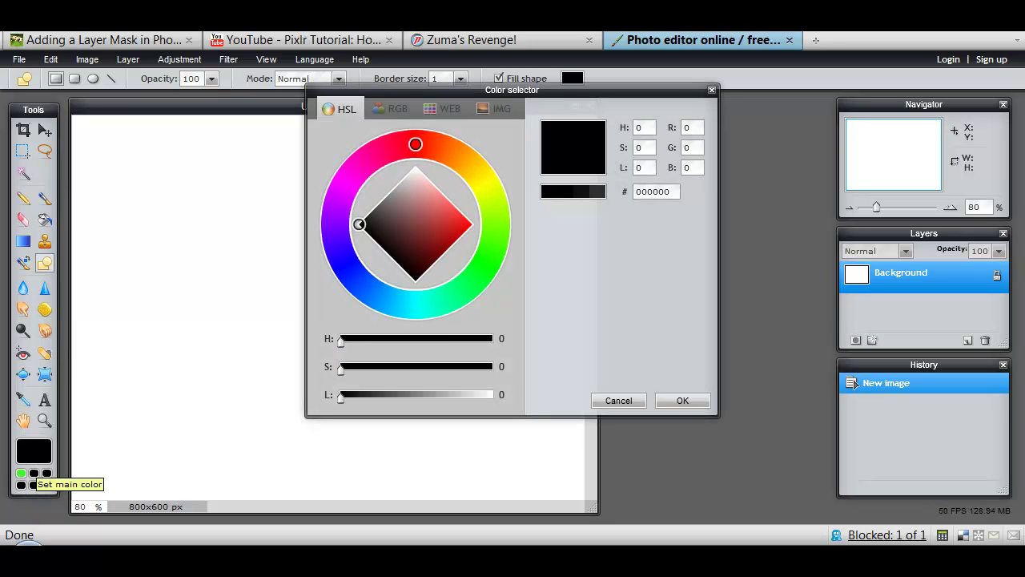
left_click(462, 228)
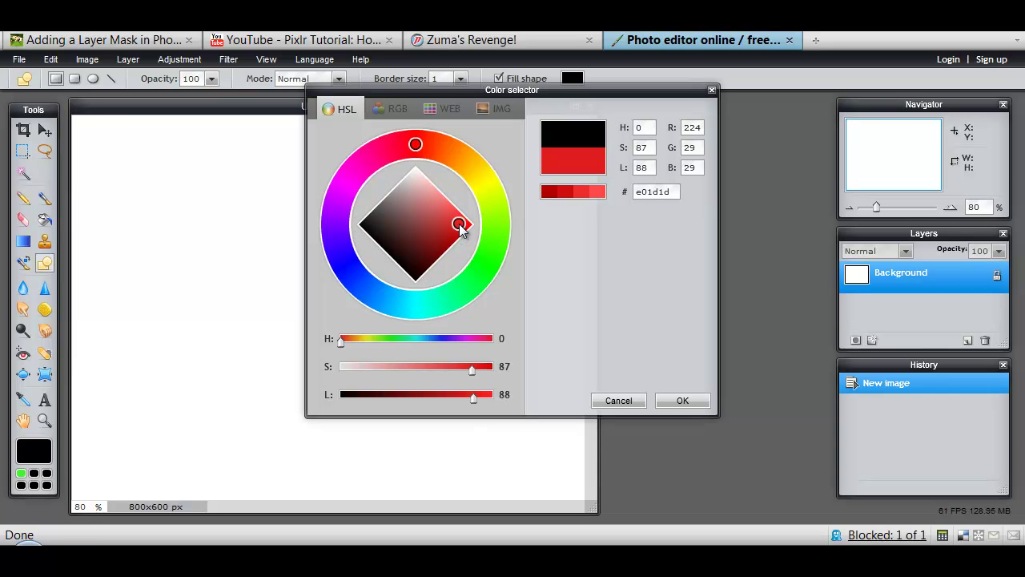
left_click(596, 193)
left_click(689, 400)
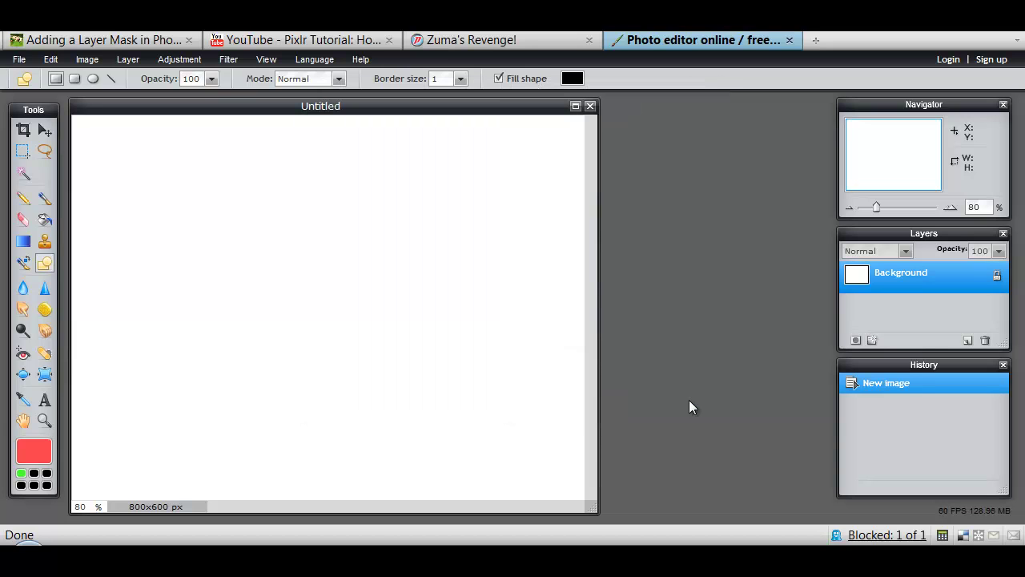
left_click(20, 485)
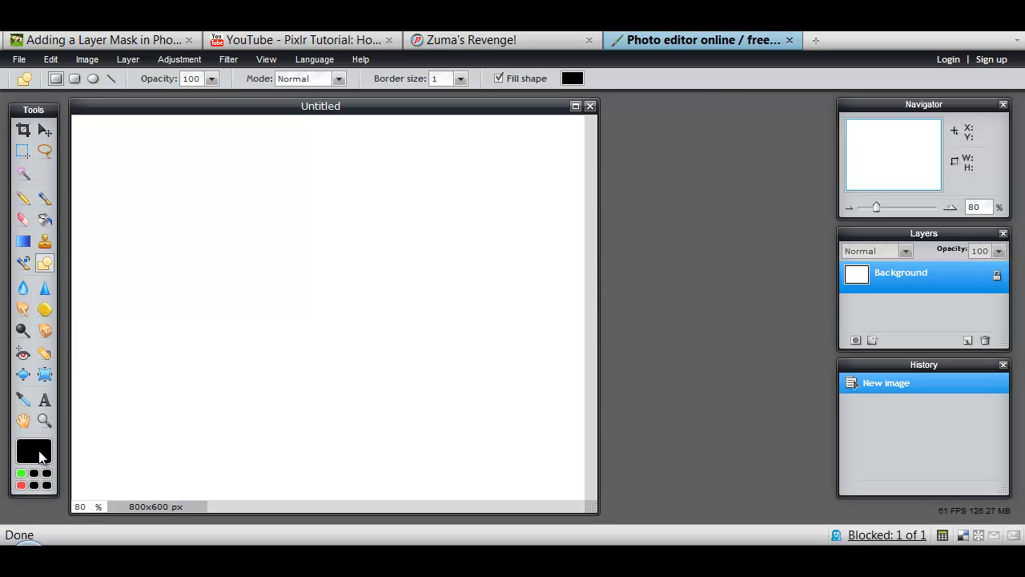
Step: Mix light blue 4281ff in the Color selector and store it in a preset swatch
left_click(42, 454)
left_click(360, 285)
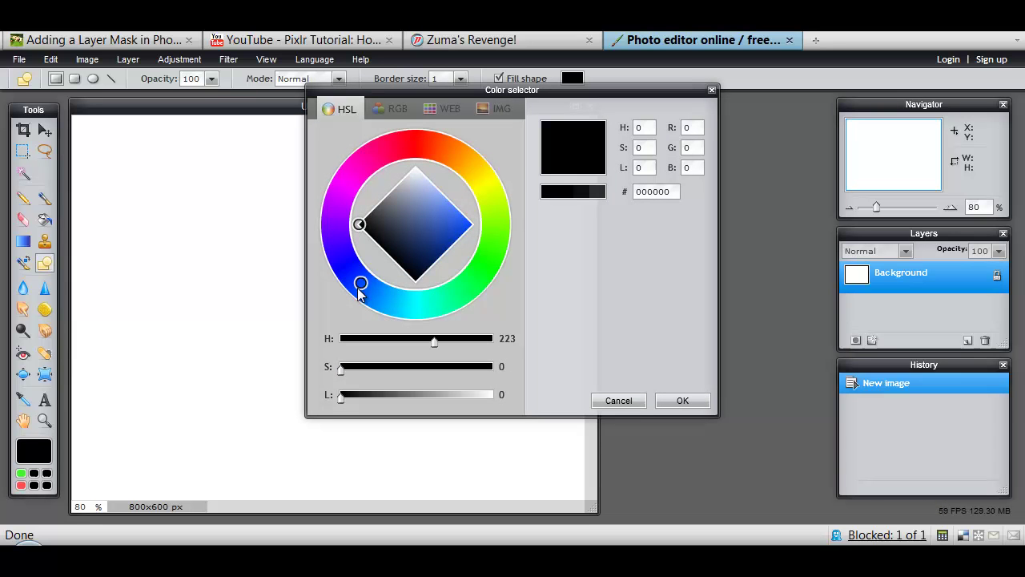
left_click(464, 224)
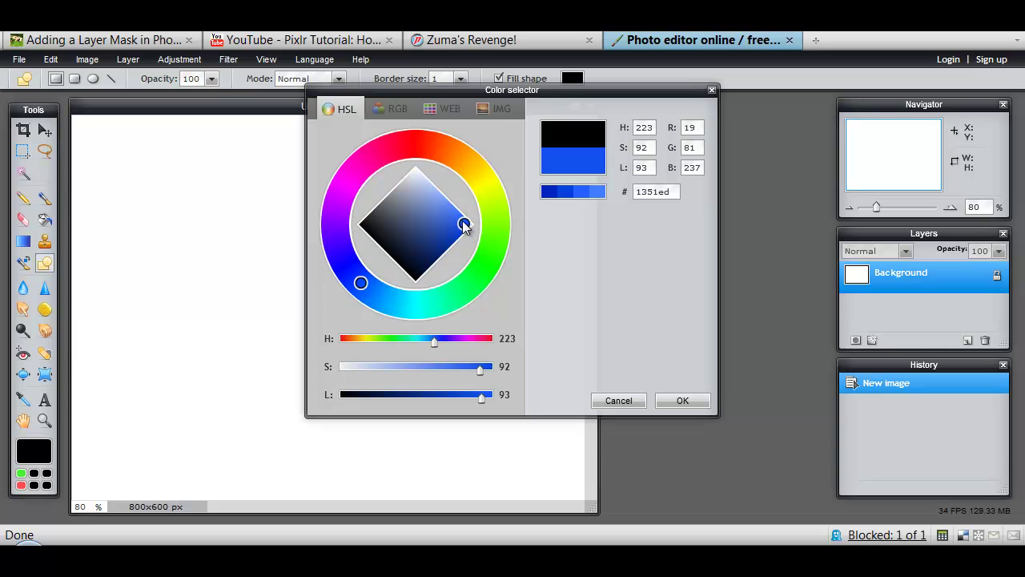
left_click(593, 193)
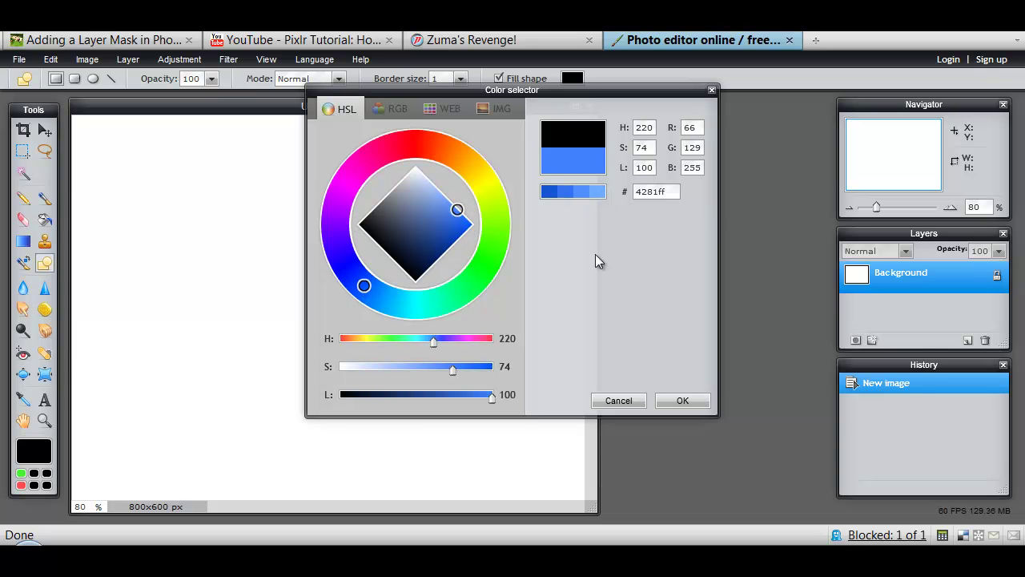
left_click(677, 400)
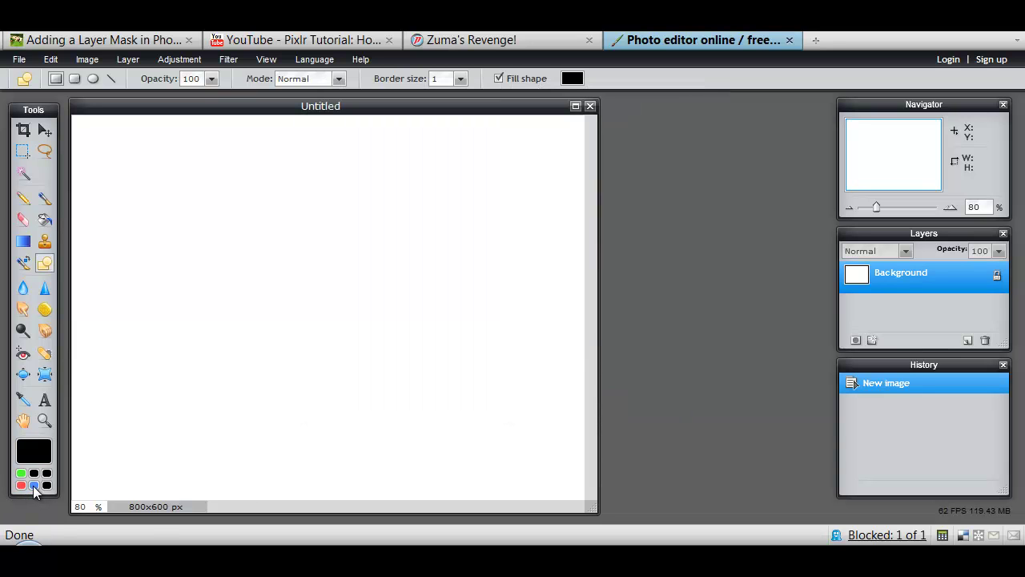
left_click(34, 485)
Step: Mix light orange-yellow ffc34a in the Color selector and store it in a preset swatch
left_click(41, 454)
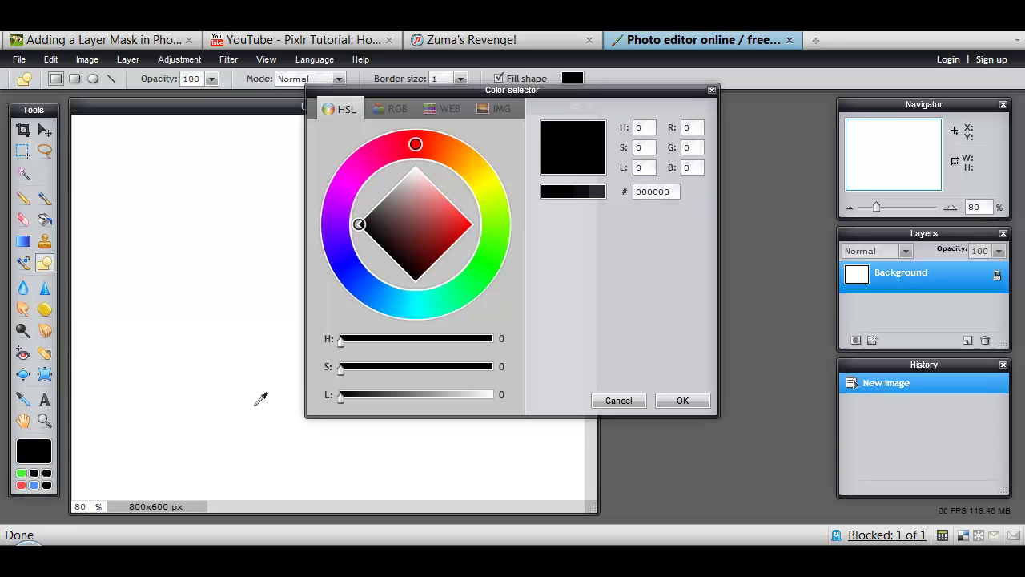
left_click(466, 159)
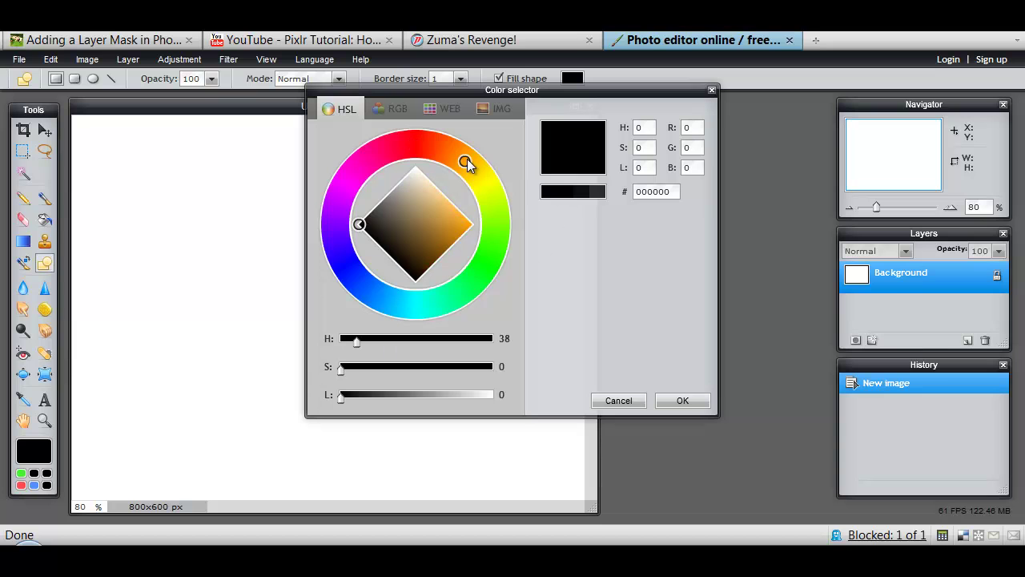
left_click(460, 221)
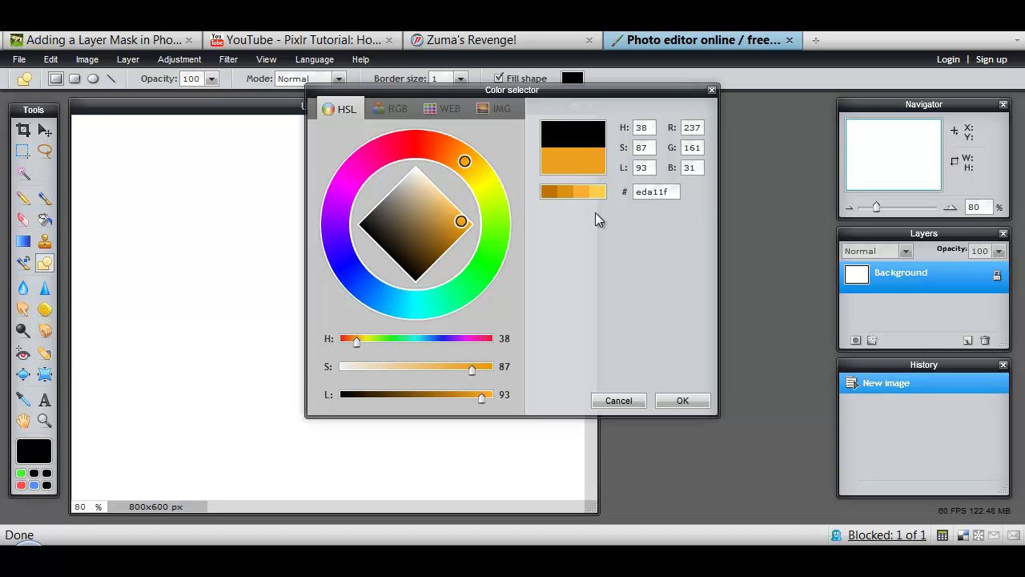
left_click(476, 170)
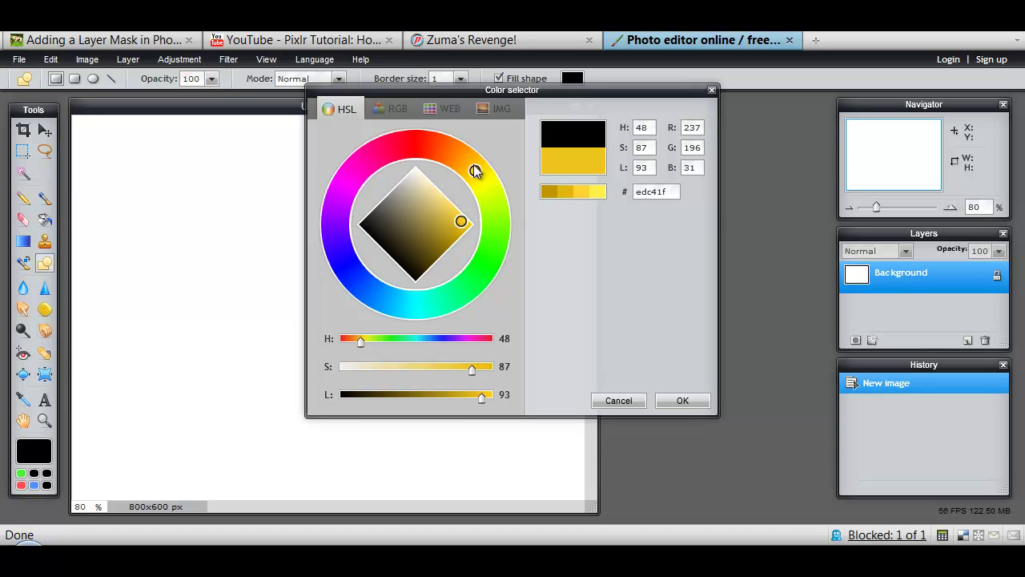
left_click_drag(472, 166, 456, 158)
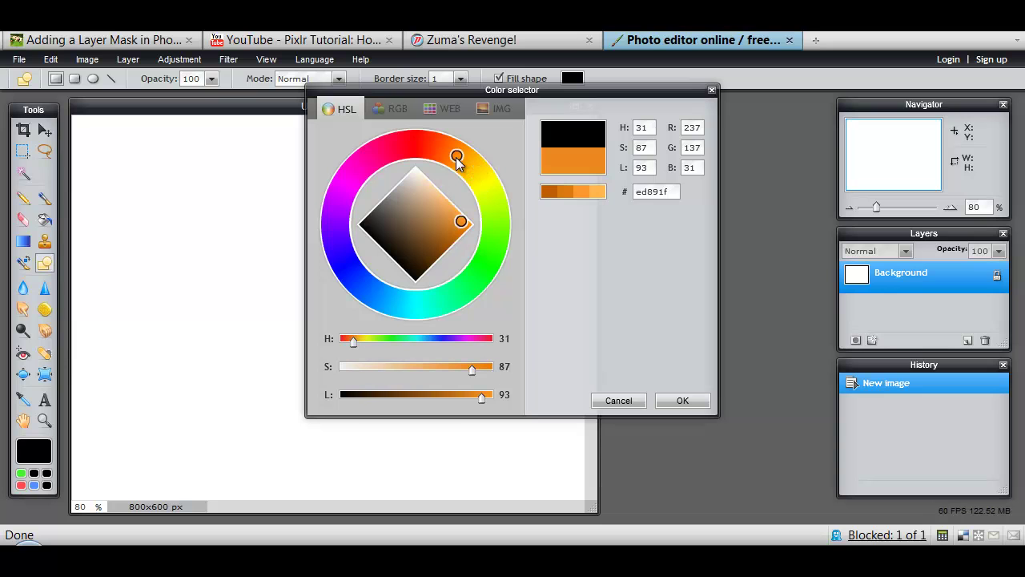
left_click(593, 193)
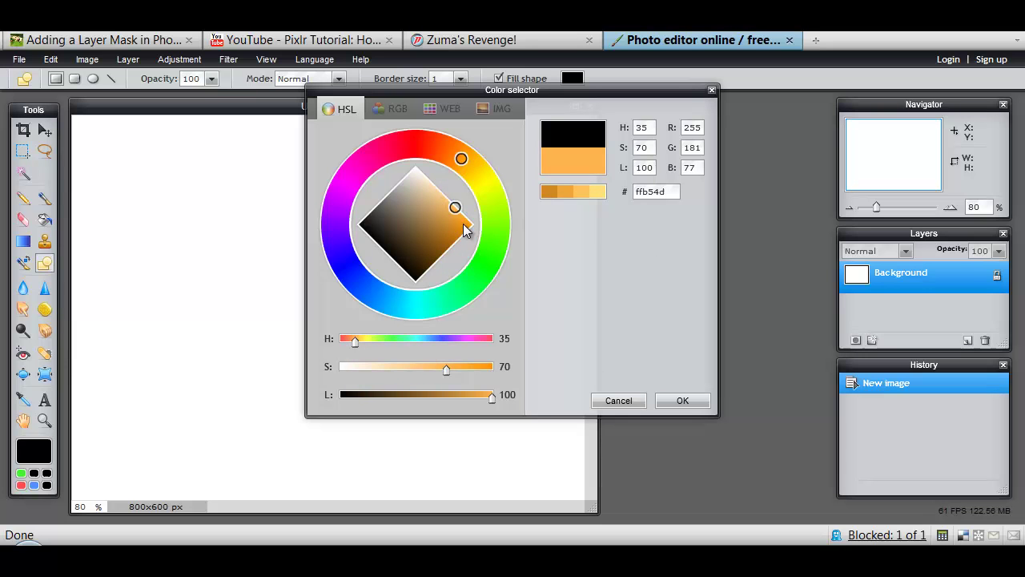
left_click(463, 223)
left_click(600, 193)
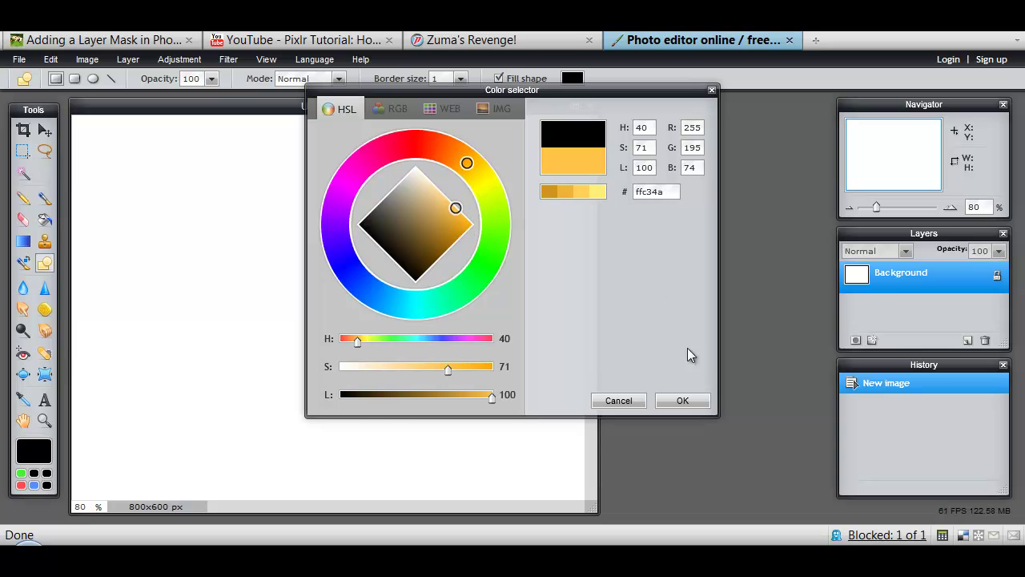
left_click(577, 194)
left_click(684, 400)
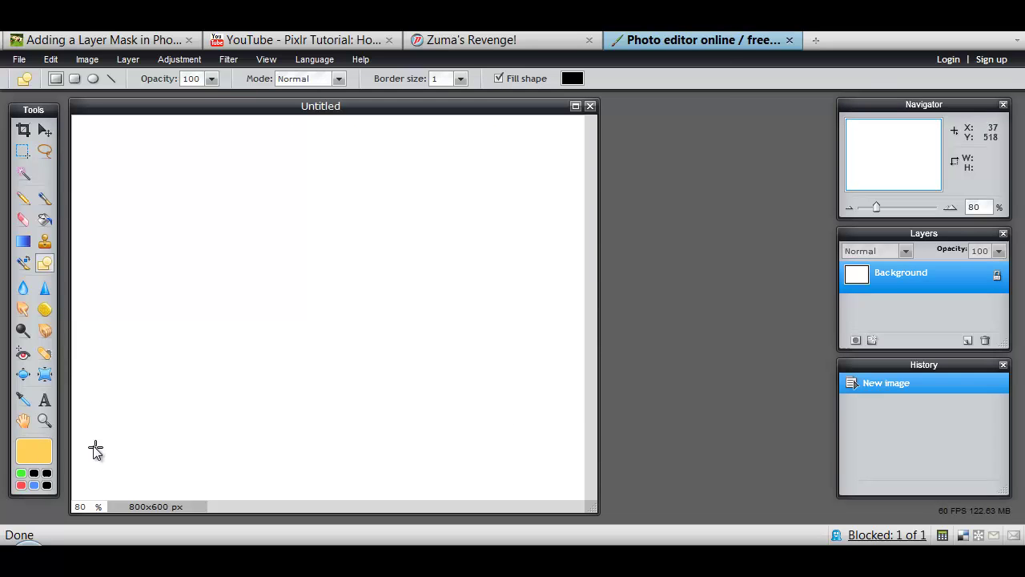
left_click(33, 474)
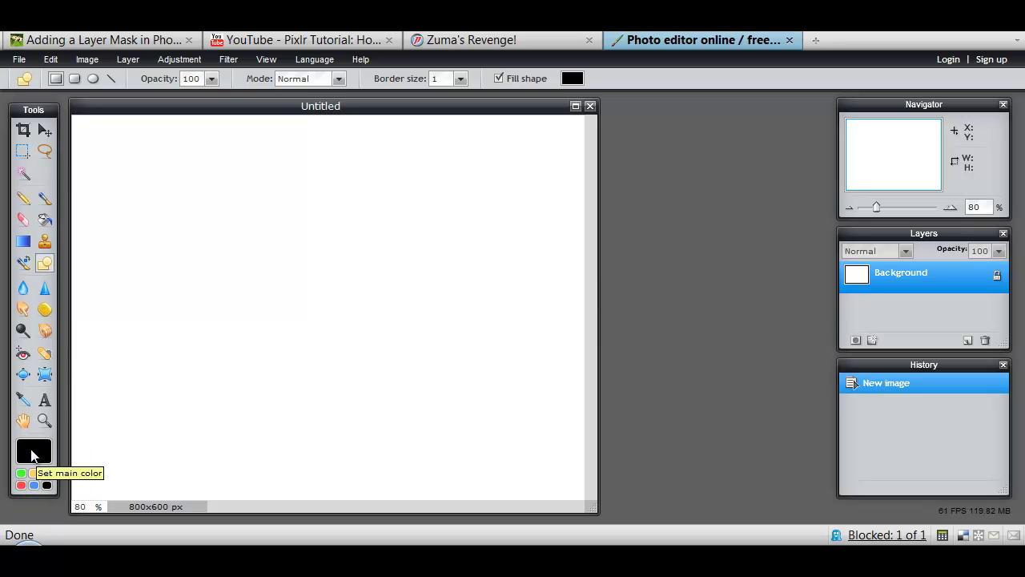
Step: Mix bright magenta d219f7 and store it in the quick palette
left_click(34, 453)
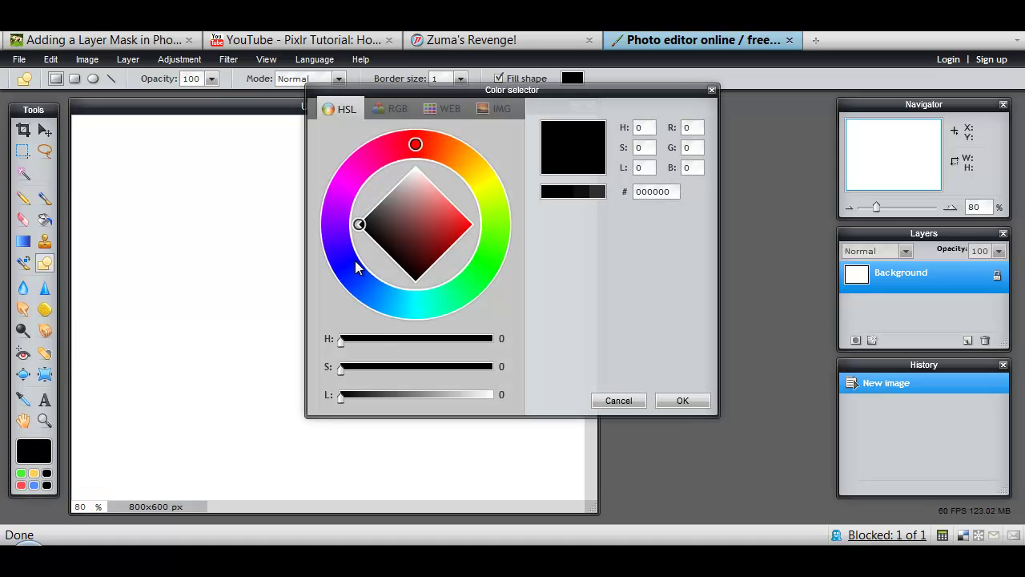
left_click(344, 185)
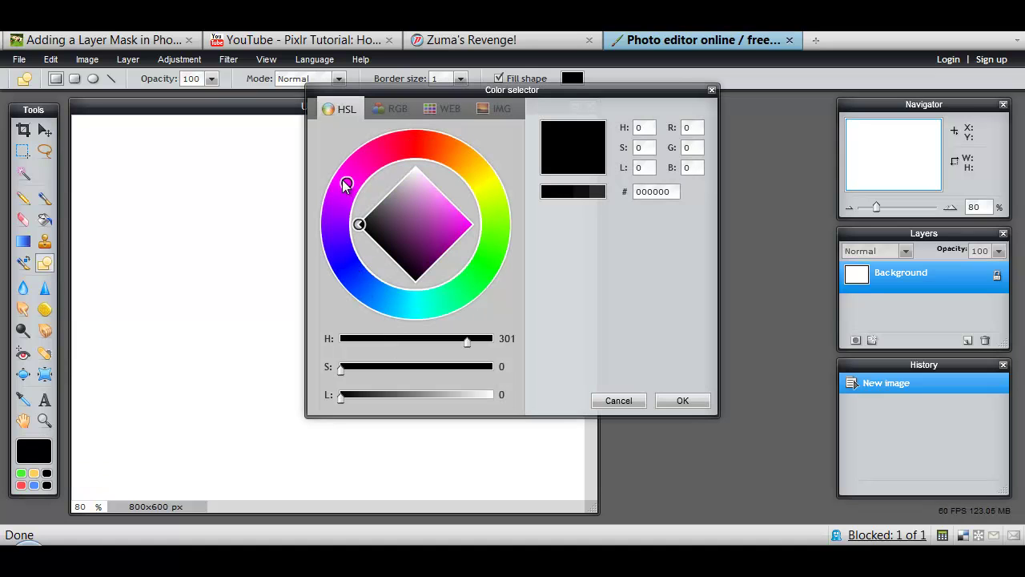
left_click(460, 221)
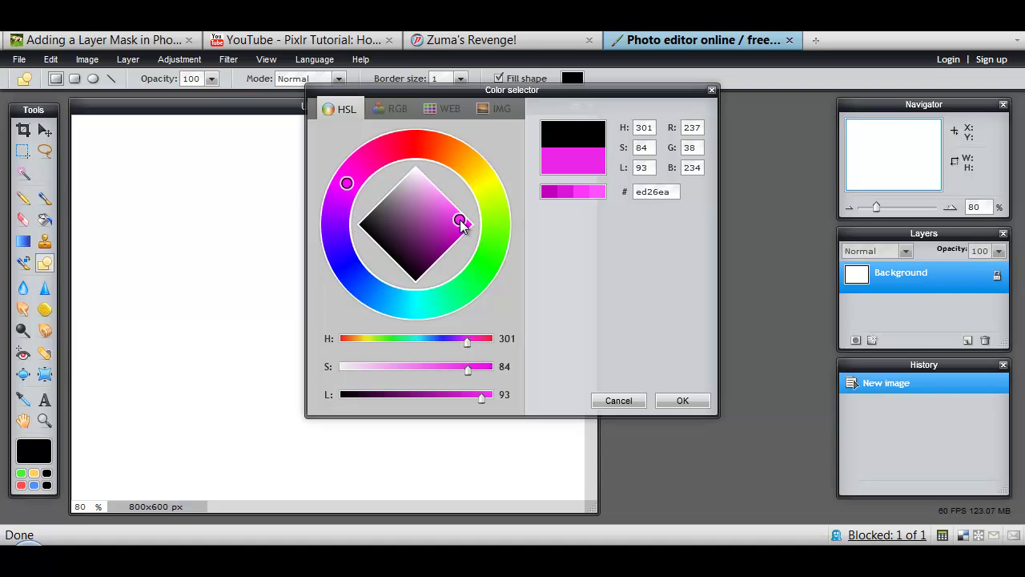
left_click(596, 192)
left_click(684, 401)
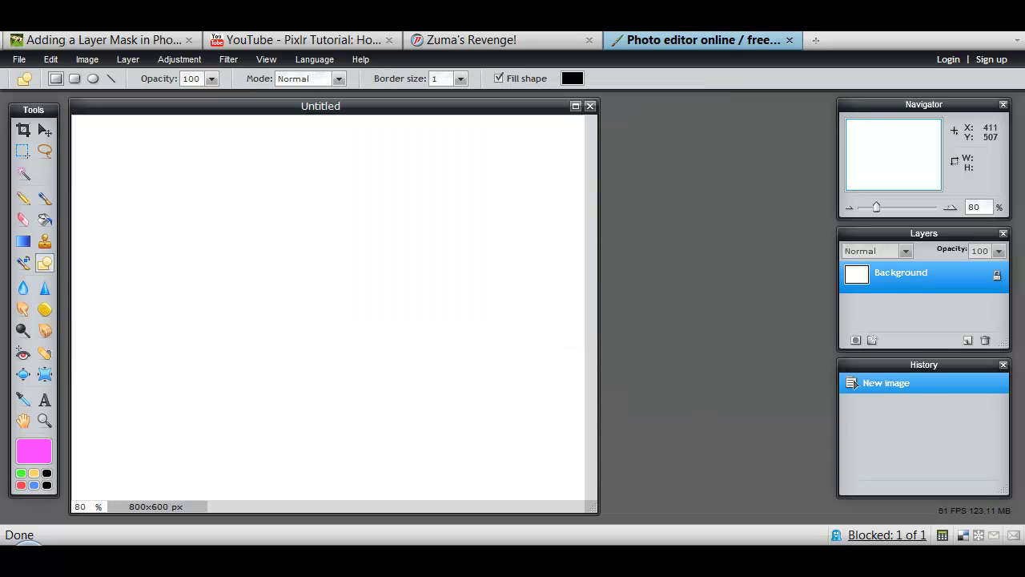
left_click(46, 485)
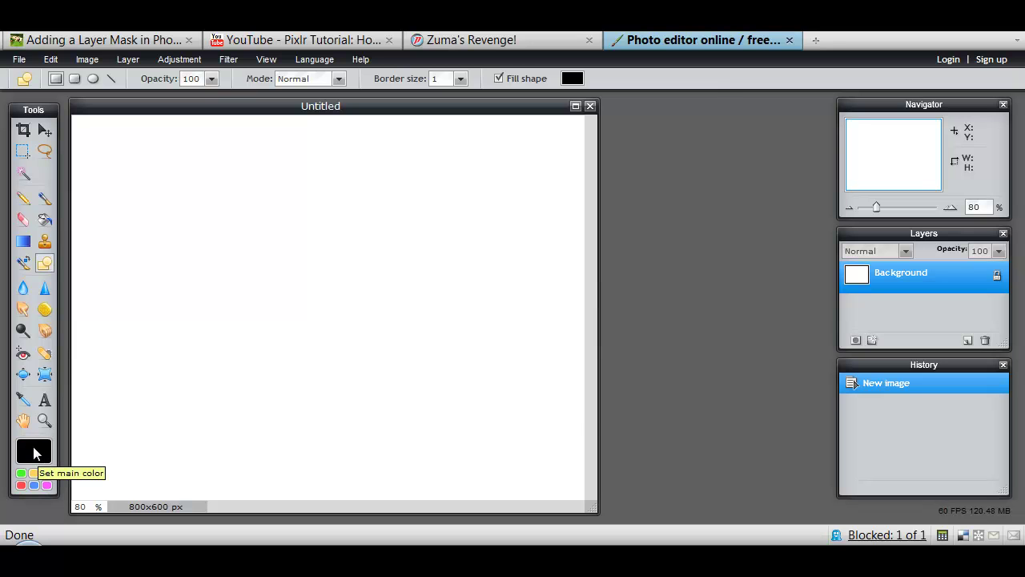
Step: Mix a darker purple and save it to the quick palette
left_click(37, 453)
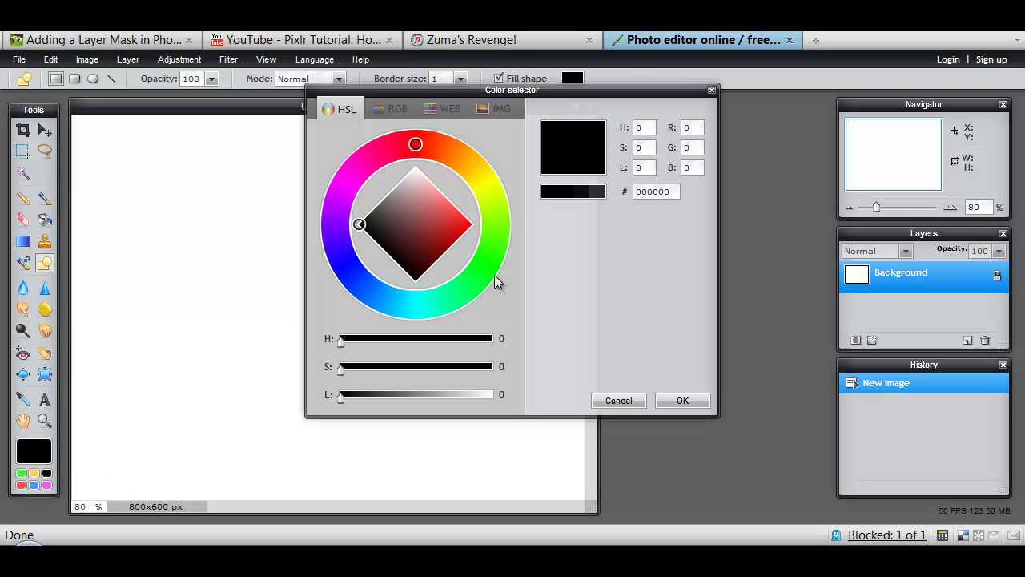
left_click(339, 197)
left_click(466, 222)
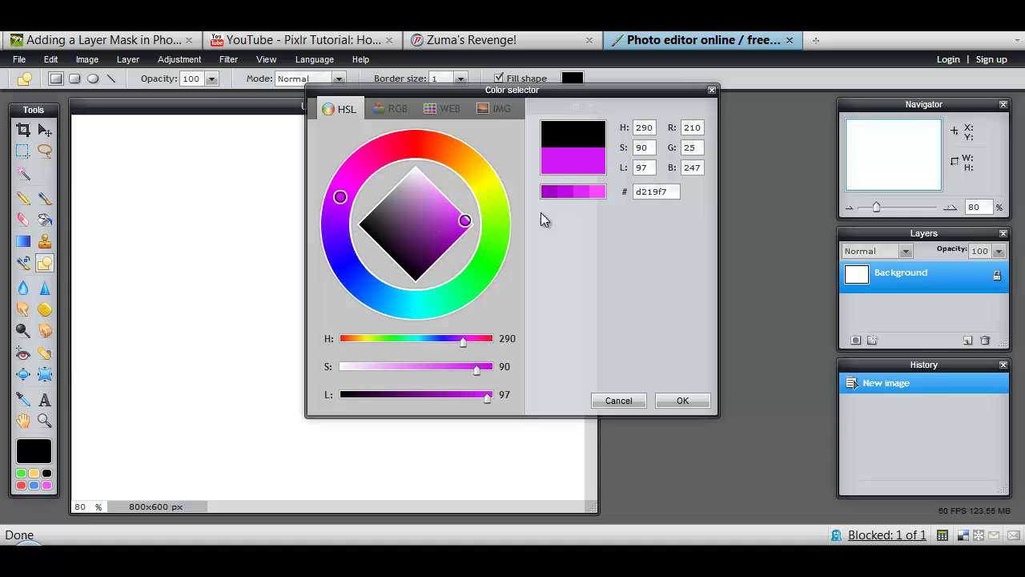
left_click(548, 192)
key("Return")
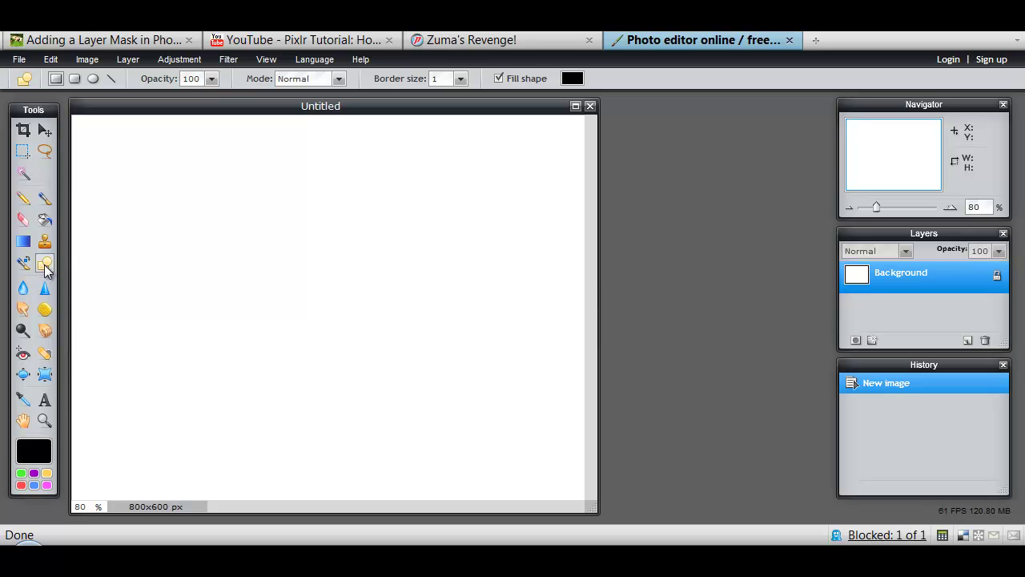
Step: Choose the Ellipse shape with border size 10 and a bright green fill
left_click(93, 80)
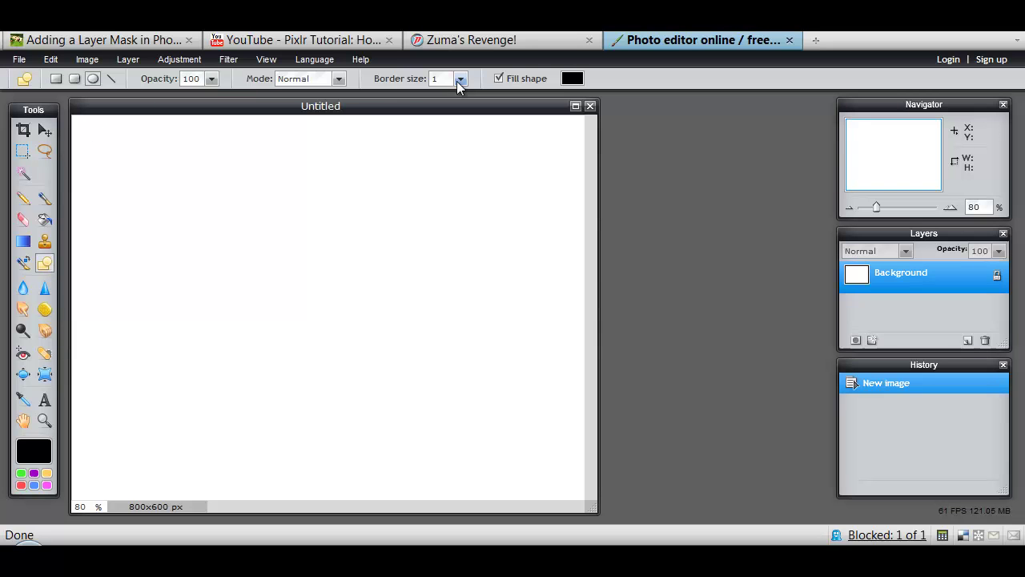
left_click(461, 79)
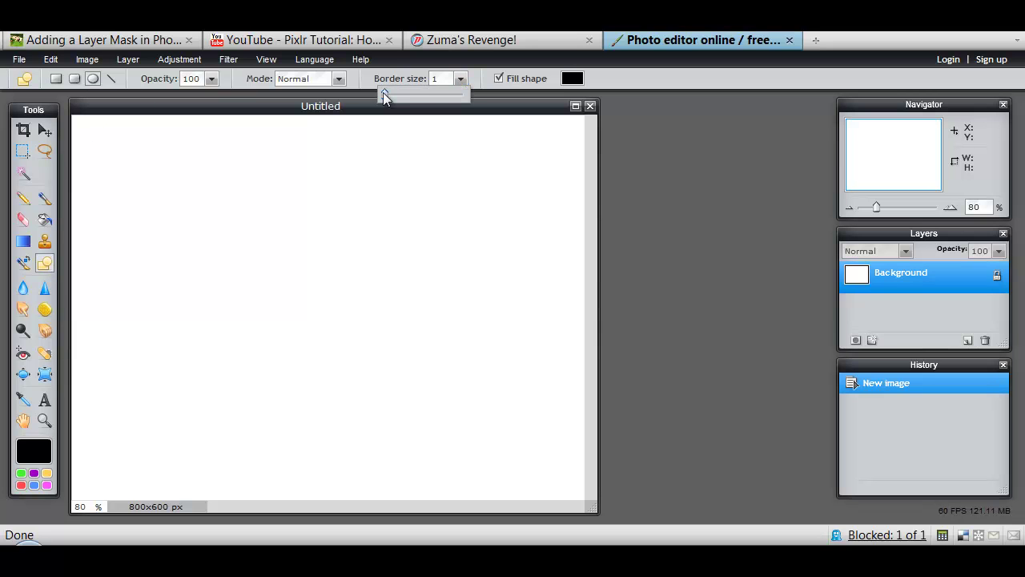
left_click_drag(383, 92, 390, 95)
left_click(574, 78)
left_click(493, 250)
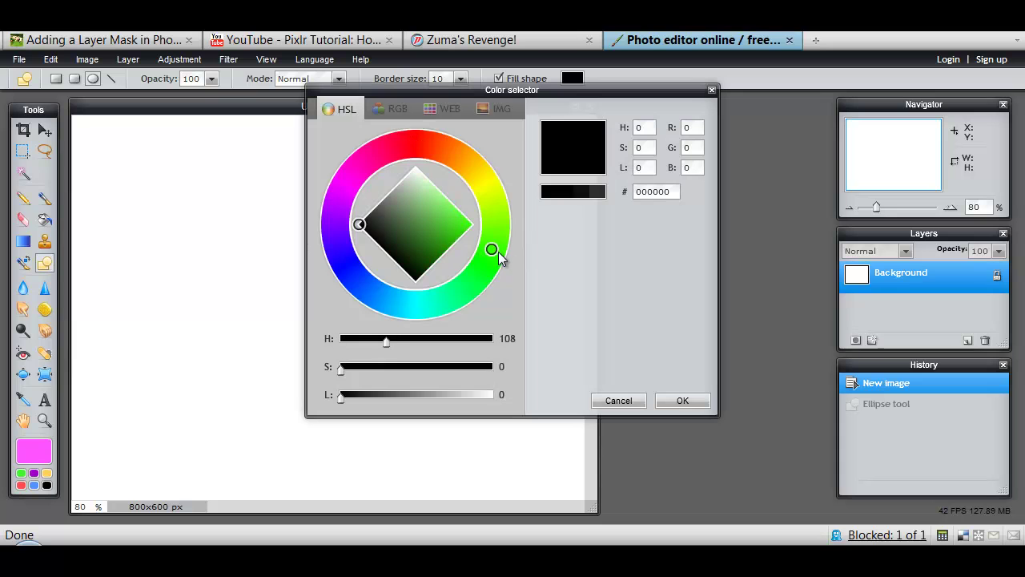
left_click(459, 220)
left_click(684, 399)
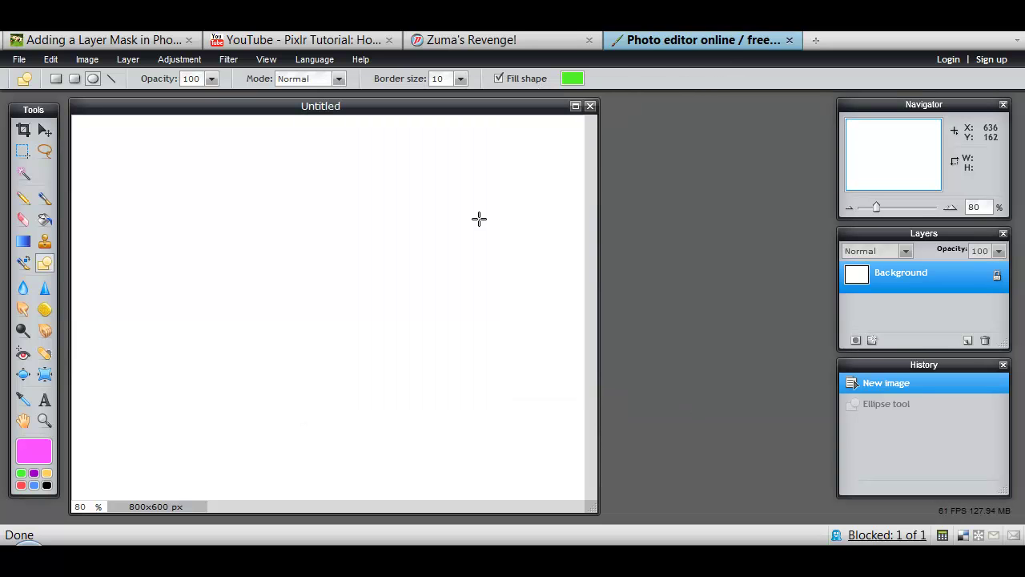
Step: Make pink the border colour and drag a circle in the canvas's upper-left area
key("d")
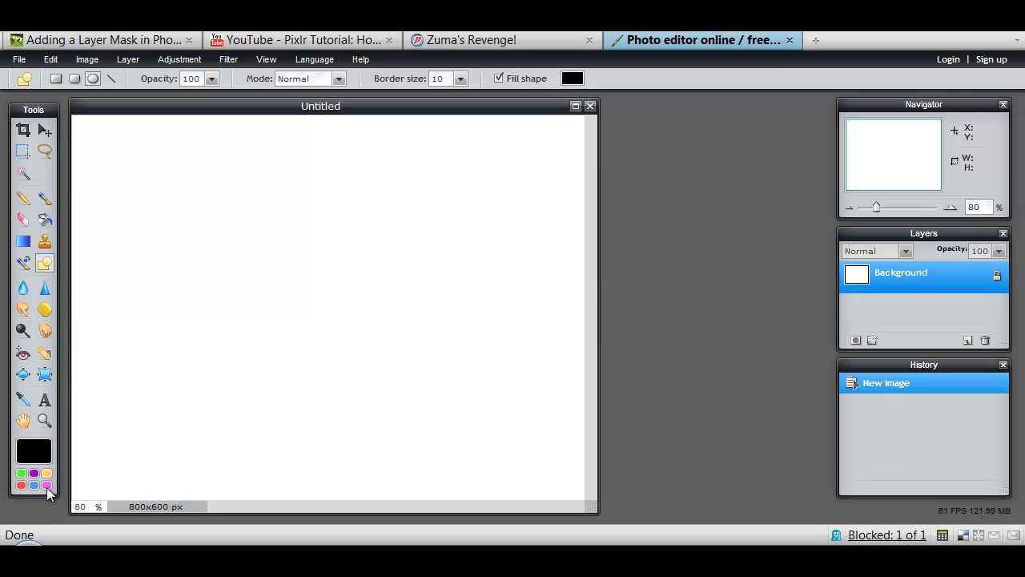
left_click(46, 485)
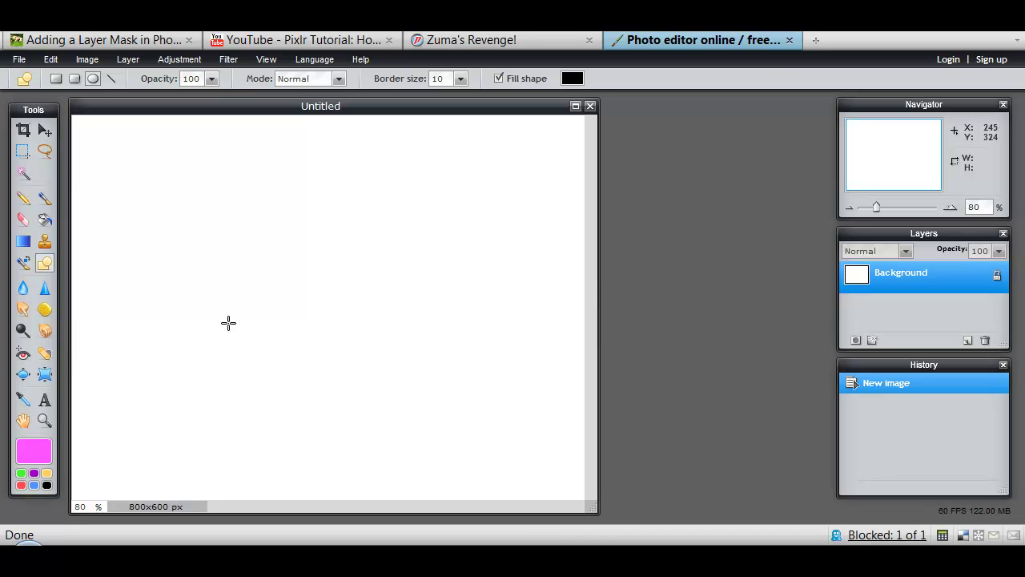
left_click_drag(156, 172, 355, 327)
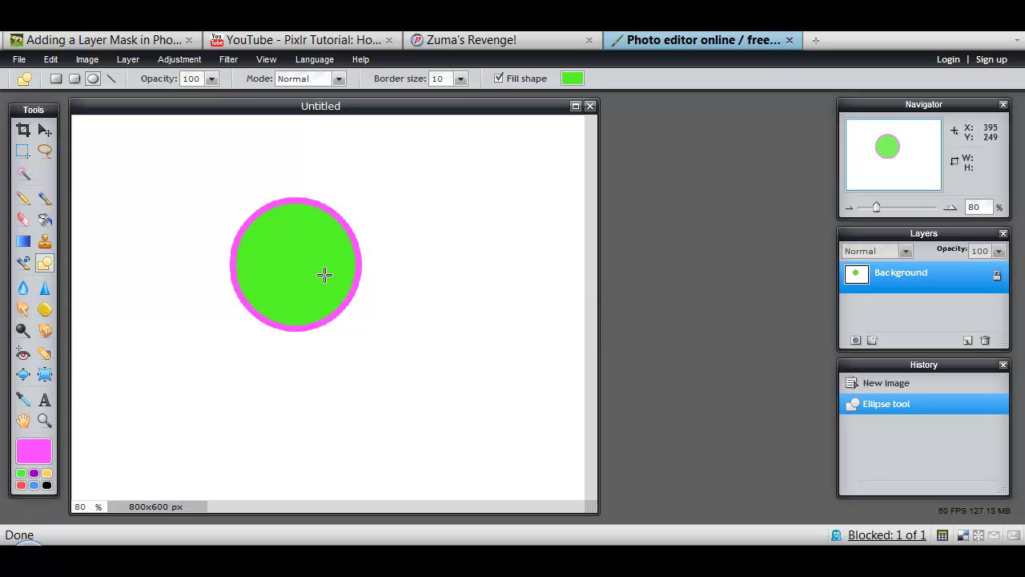
left_click(56, 79)
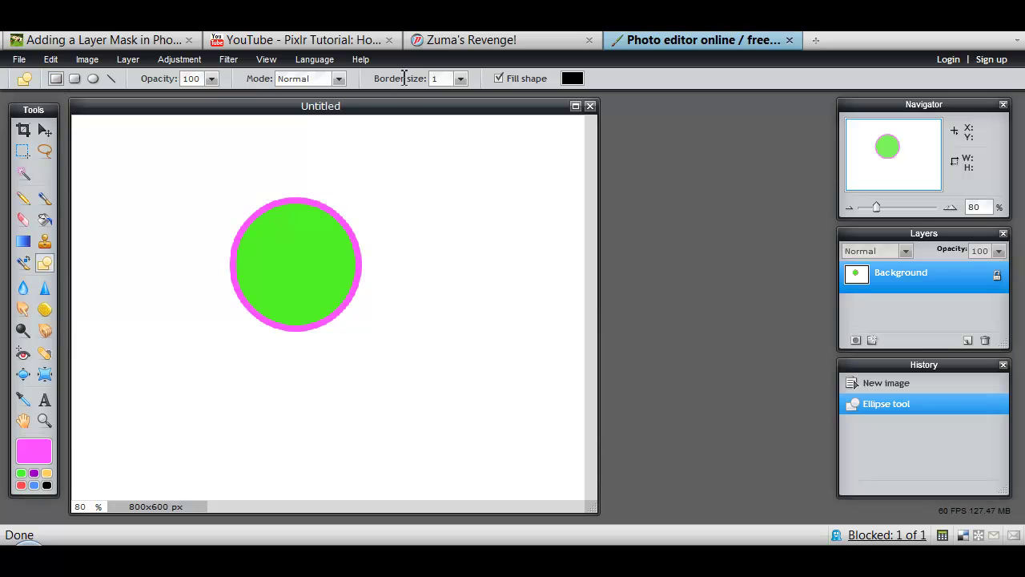
Step: Set border size 0 and a vivid blue fill, then draw a square right of the circle
left_click(460, 79)
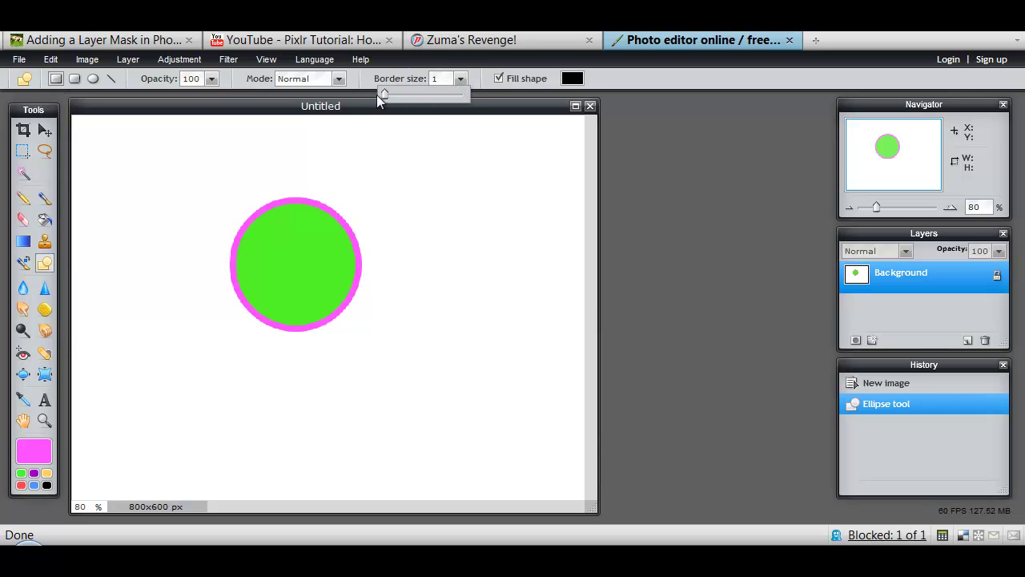
left_click_drag(384, 95, 374, 99)
left_click(572, 77)
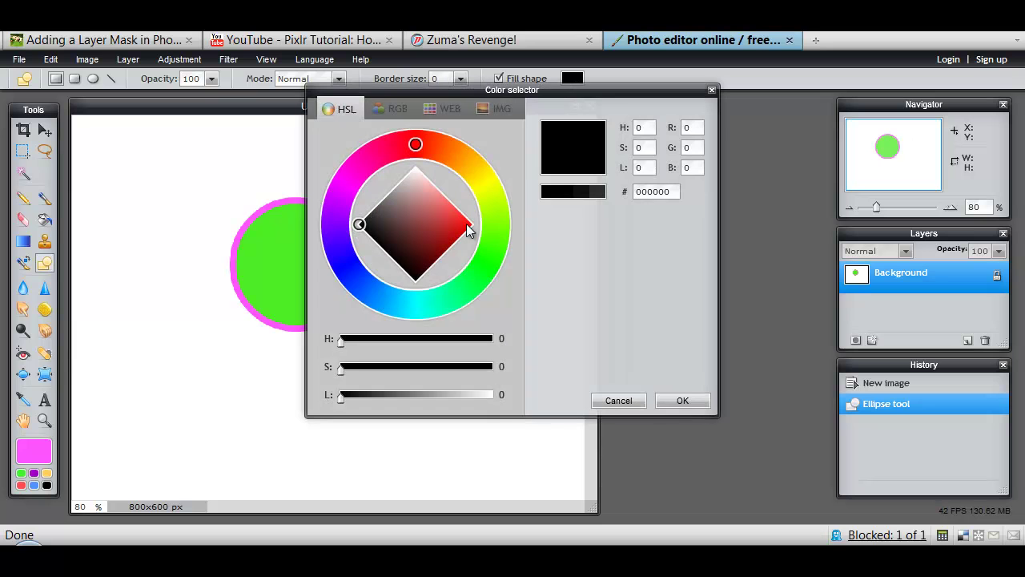
left_click(343, 264)
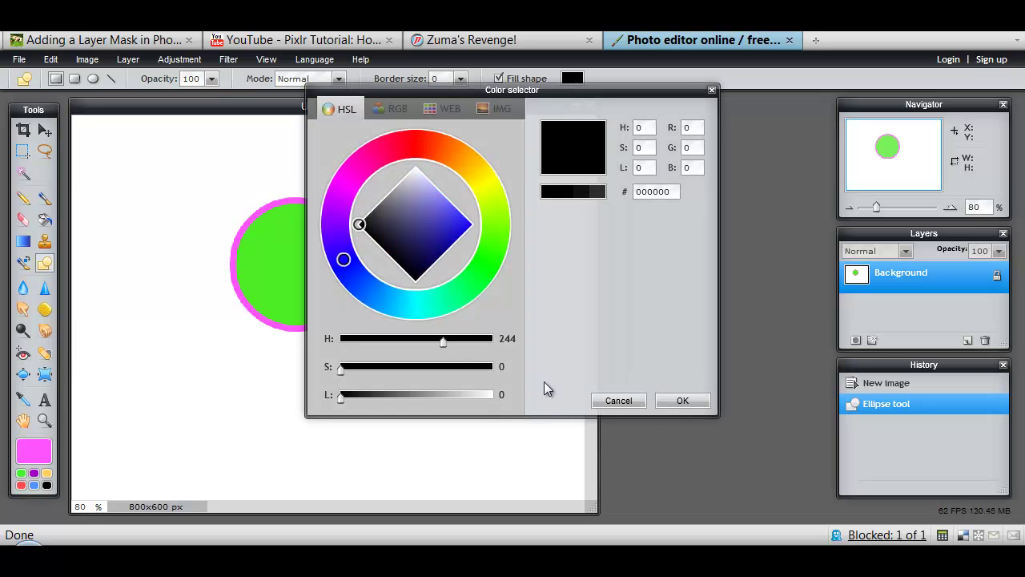
left_click(458, 223)
left_click(683, 400)
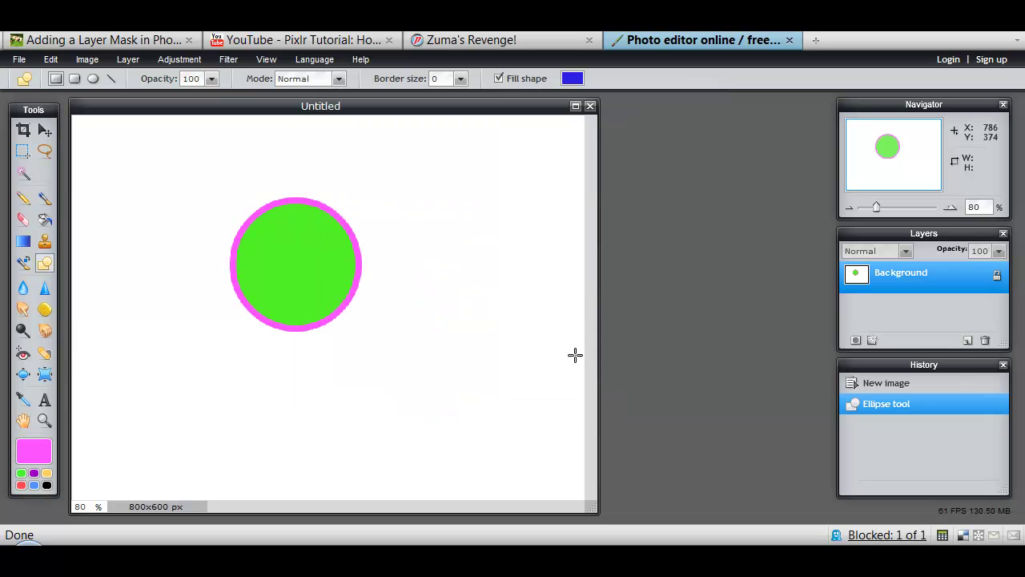
left_click_drag(419, 191, 523, 283)
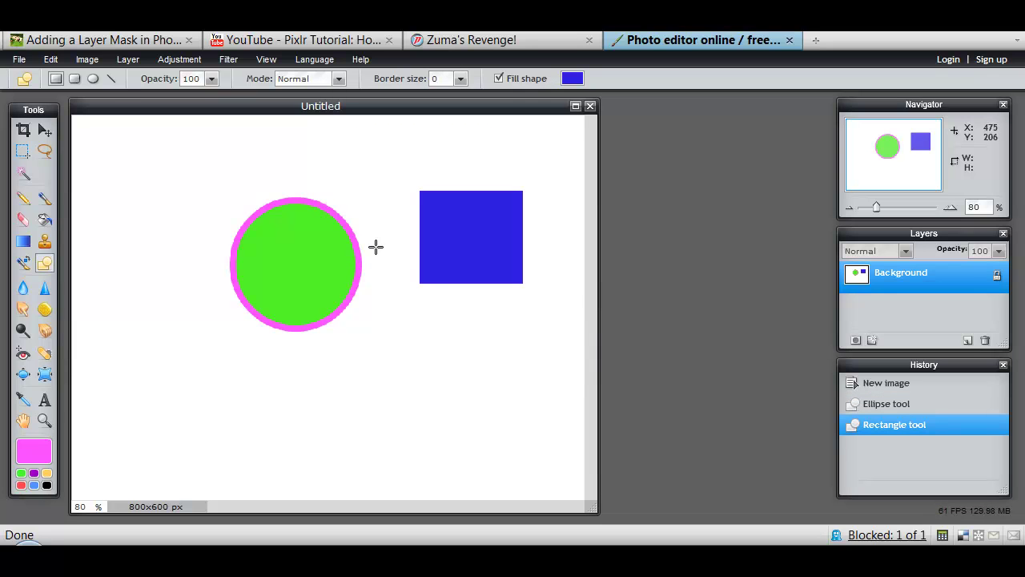
Step: Draw a yellow size-43 horizontal line across the lower canvas
left_click(111, 78)
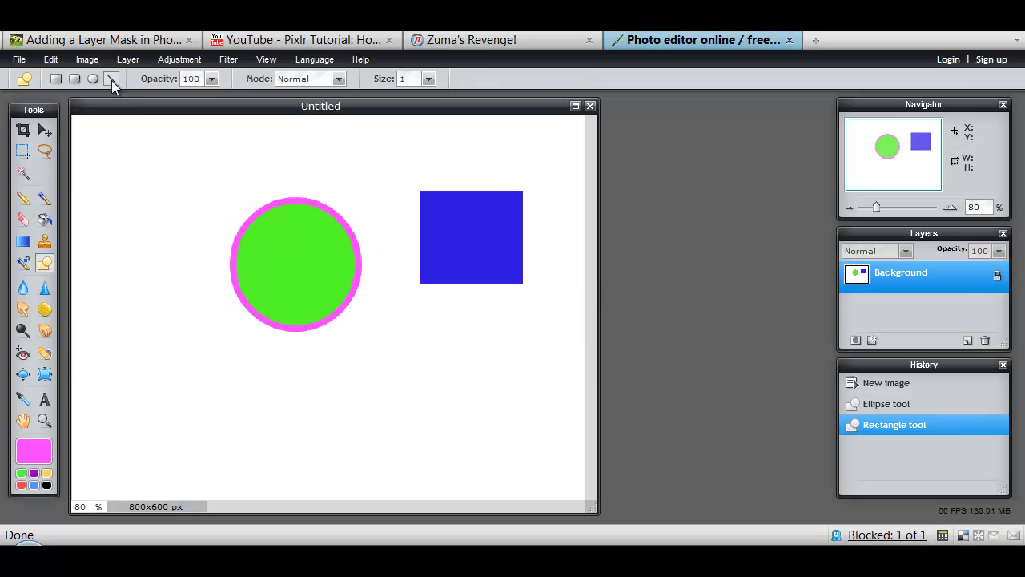
left_click(429, 79)
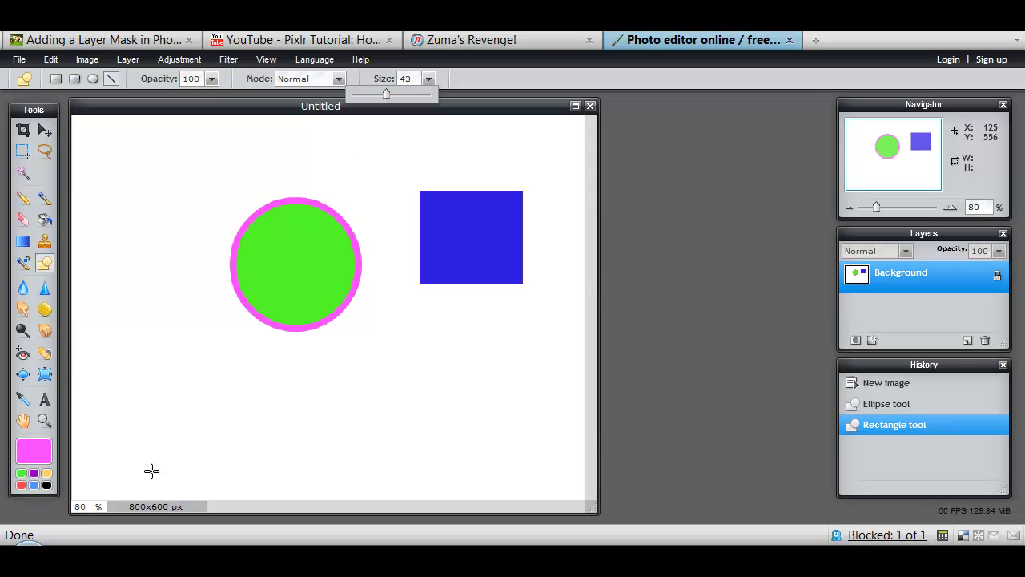
left_click(48, 473)
left_click_drag(89, 406, 483, 407)
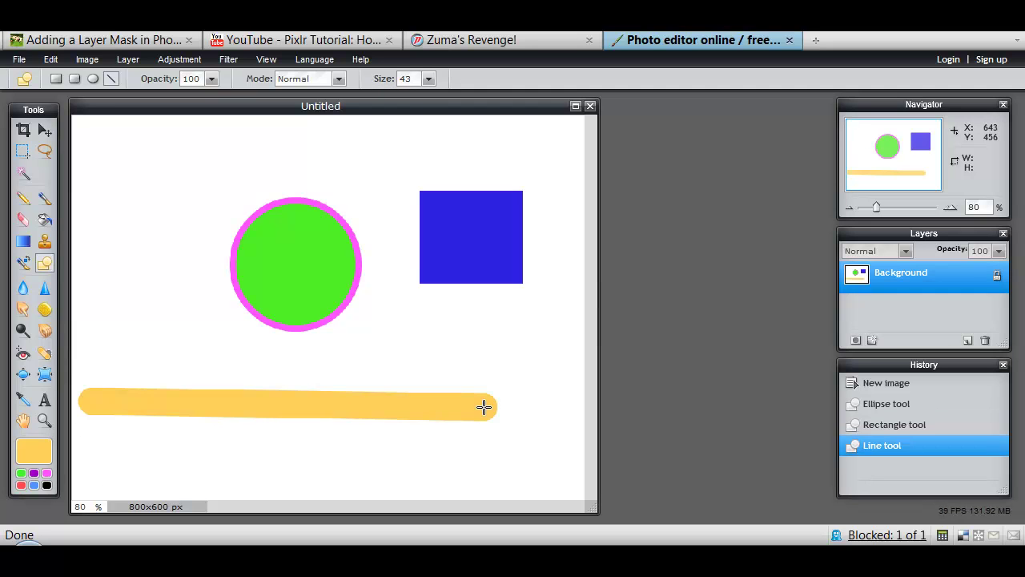